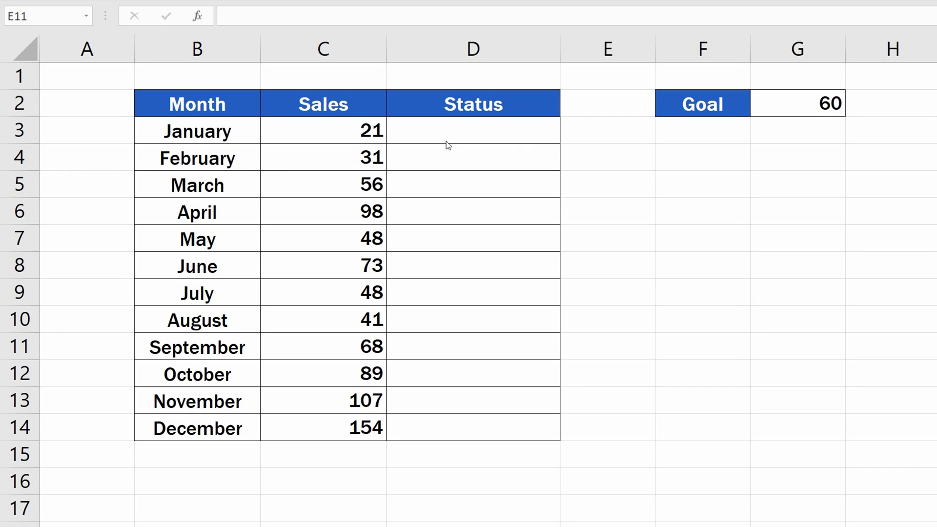
# Start an =IF formula in D3, accepting IF from the autocomplete list.
pyautogui.click(535, 132)
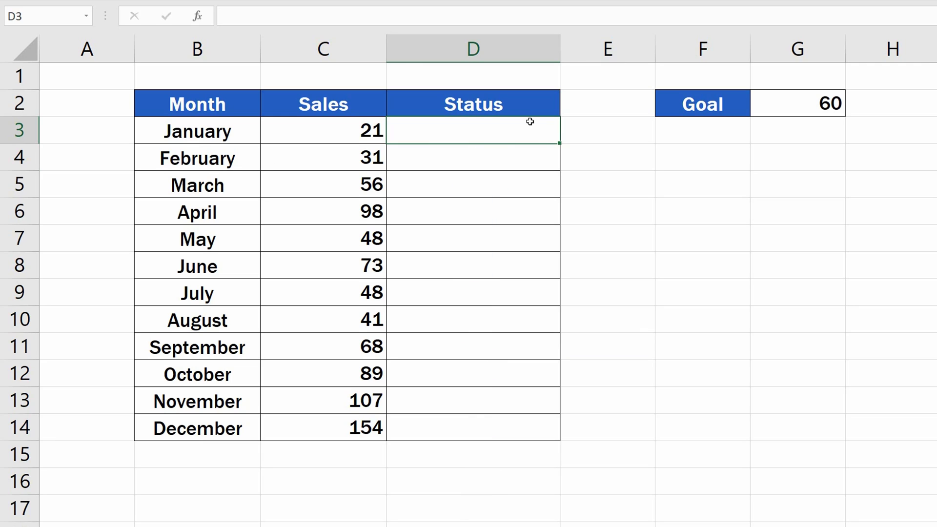
pyautogui.write('=')
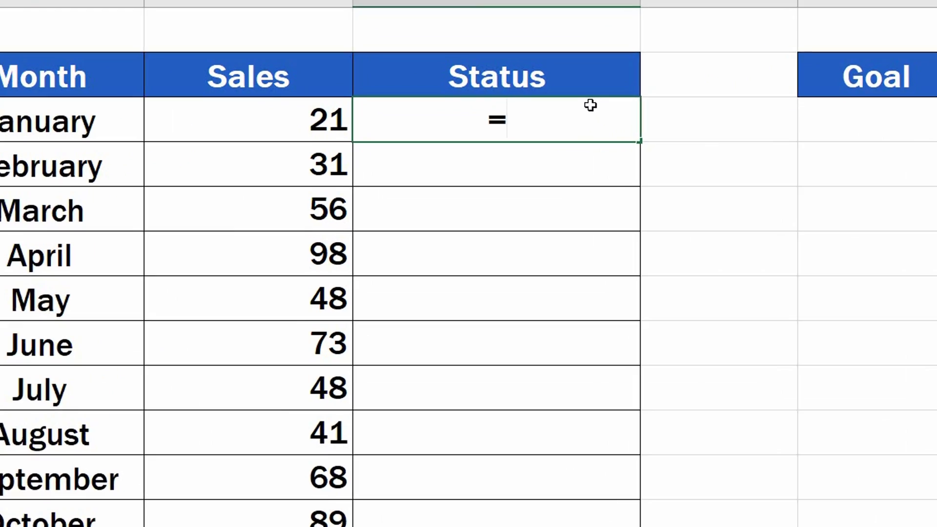
pyautogui.write('IF')
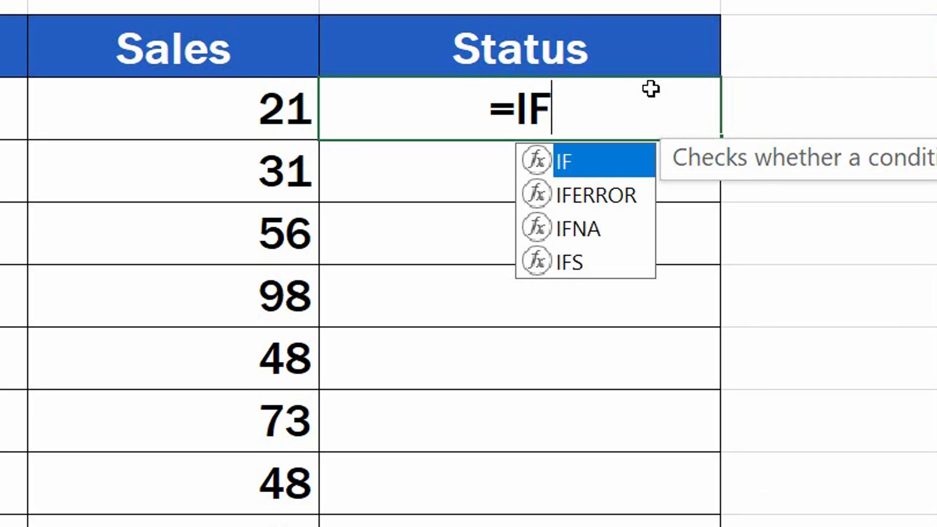
pyautogui.doubleClick(599, 156)
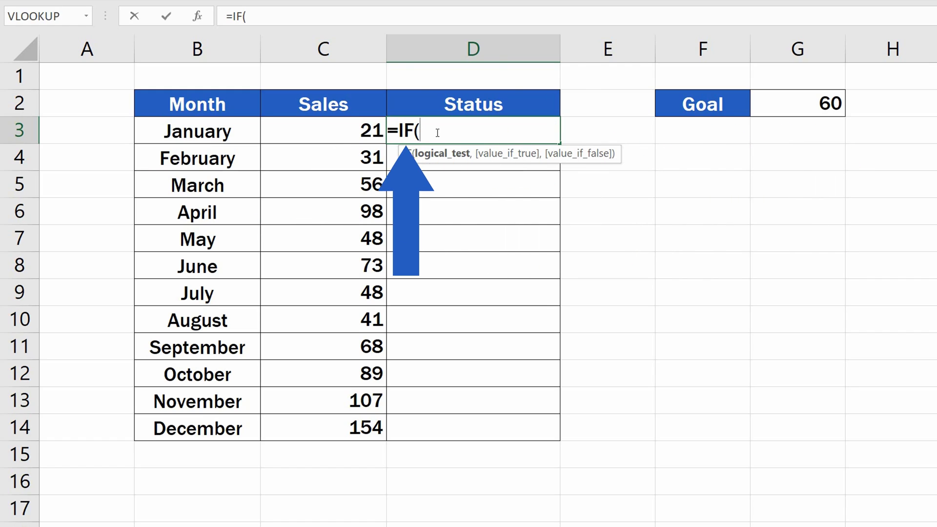
# Write D3's condition as C3>G2 followed by a comma.
pyautogui.click(339, 132)
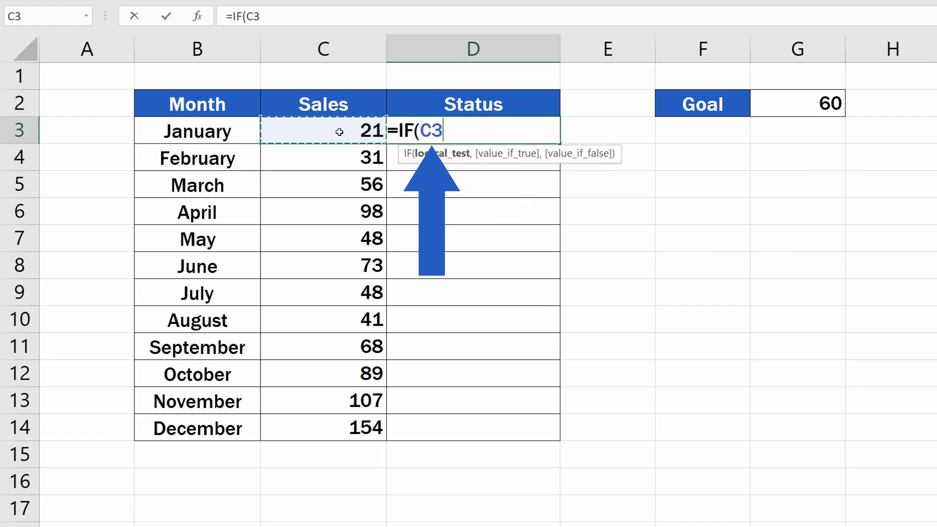
pyautogui.write('>')
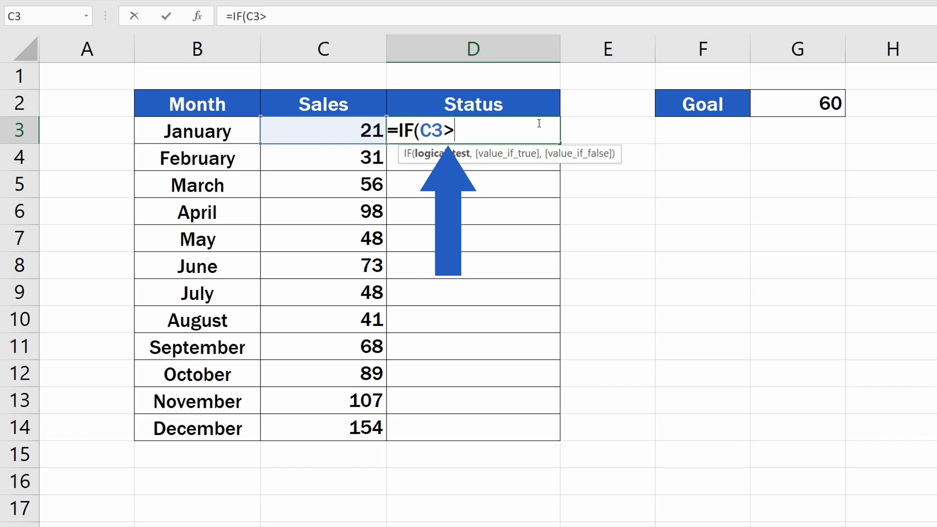
pyautogui.click(800, 104)
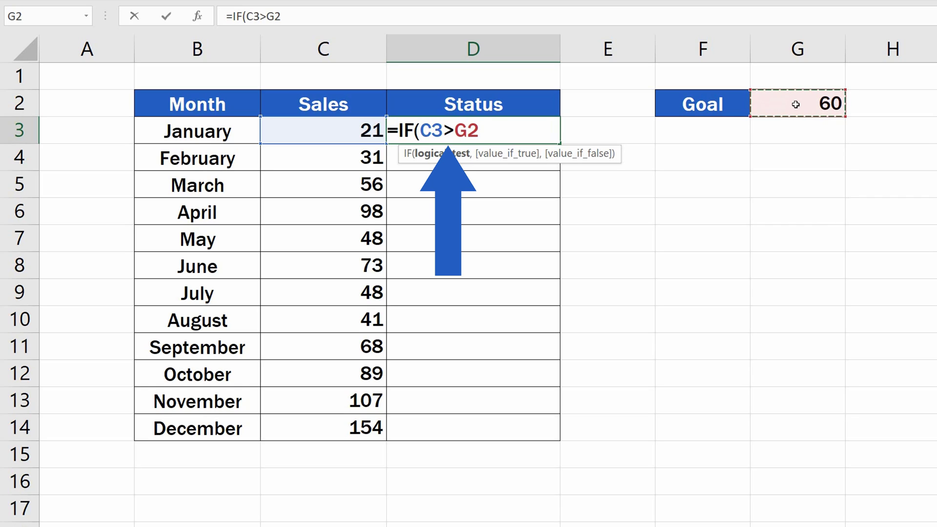
pyautogui.write(',')
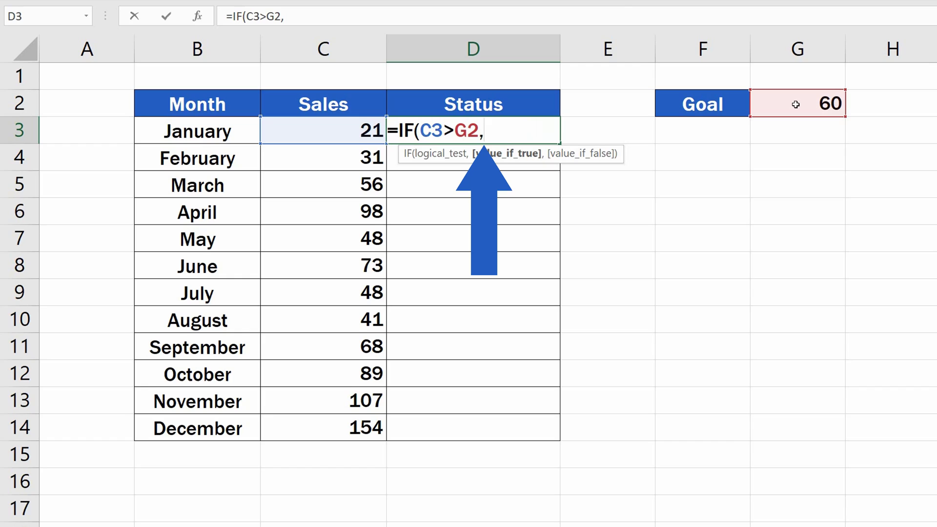
# Add the outcome texts "Goal Achived" and "--" to D3's IF formula.
pyautogui.write('"G')
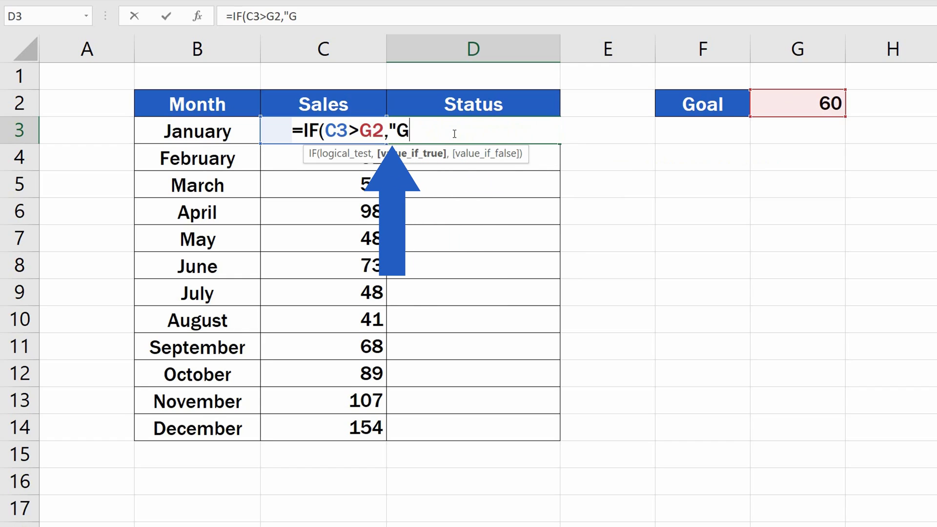
pyautogui.write('oal Achived"')
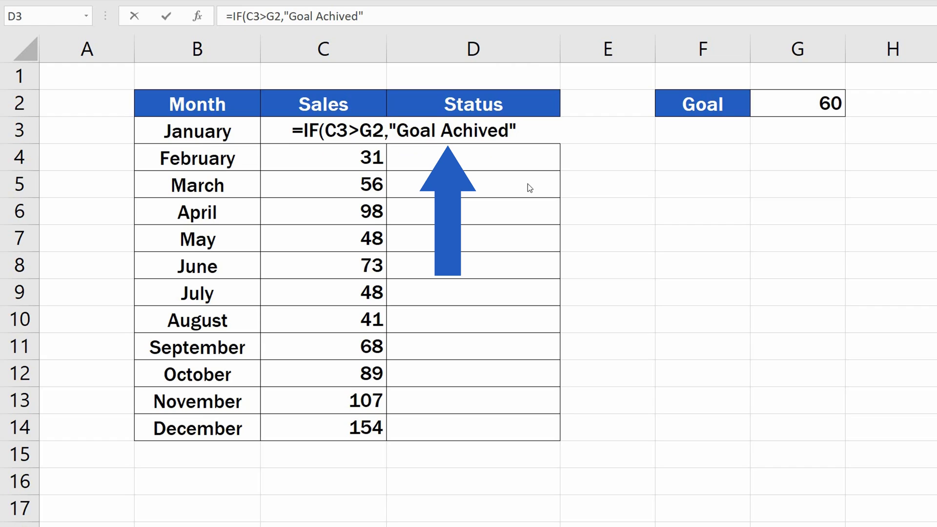
pyautogui.doubleClick(528, 131)
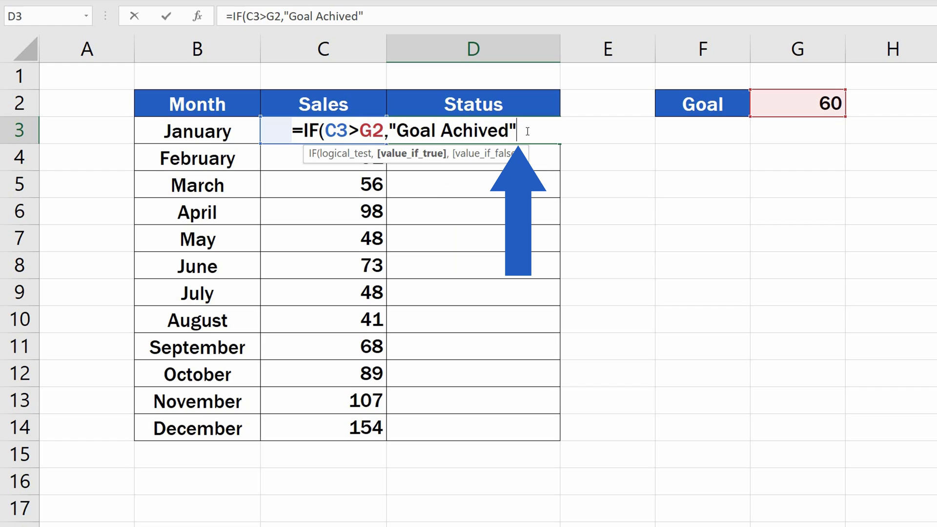
pyautogui.write(',')
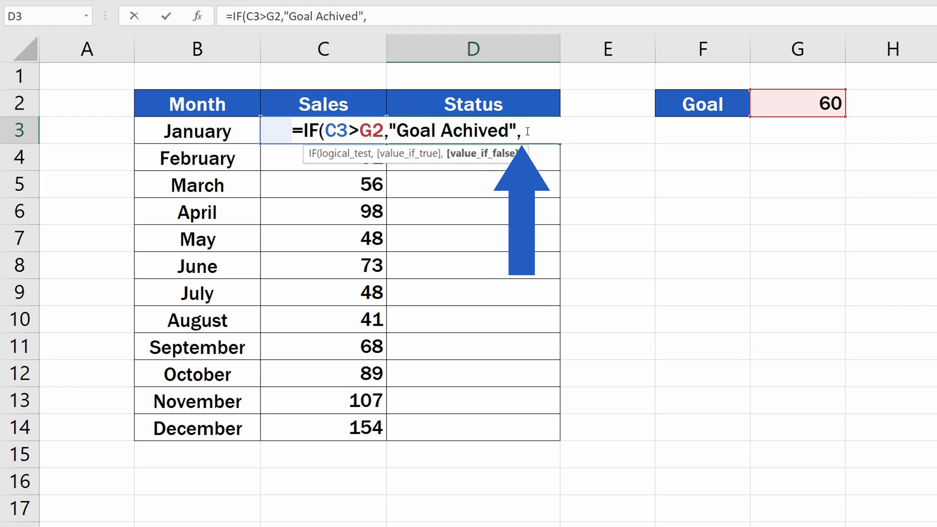
pyautogui.write('"--"')
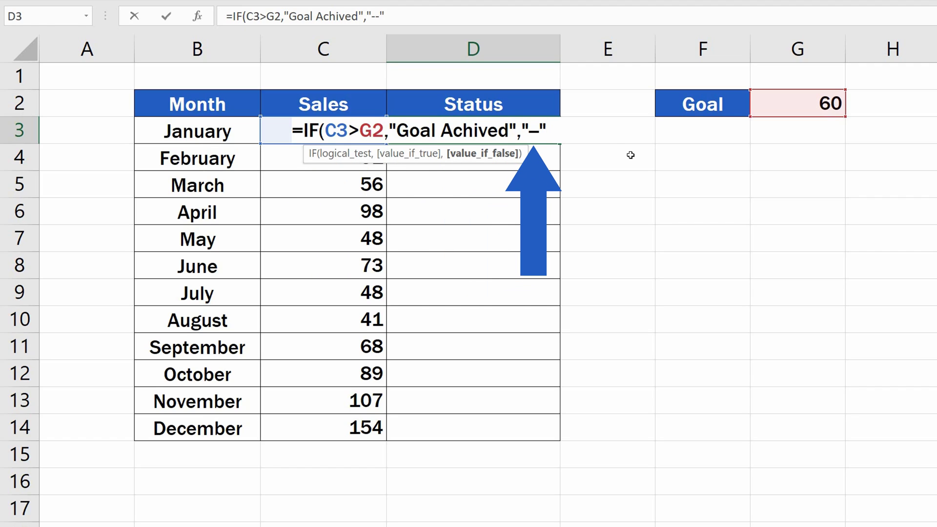
# Close the parenthesis and enter the IF formula in D3.
pyautogui.write(')')
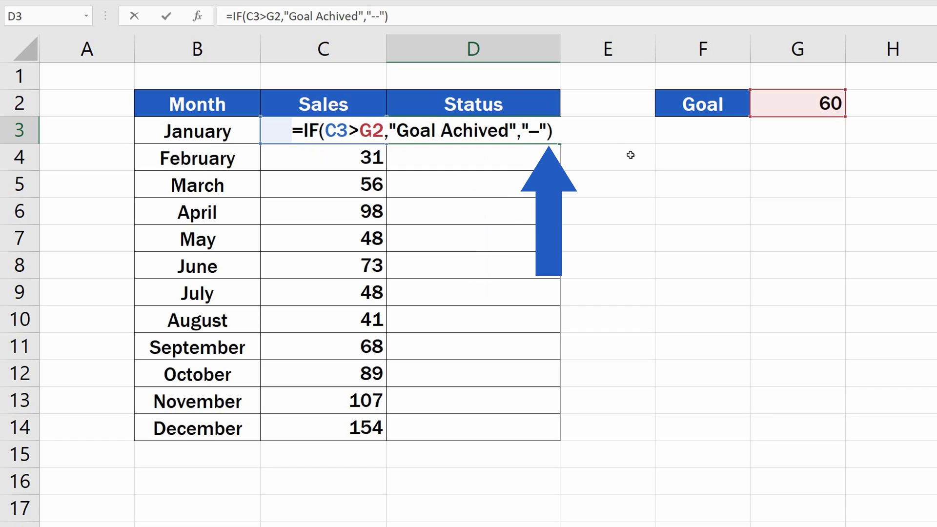
pyautogui.press('Return')
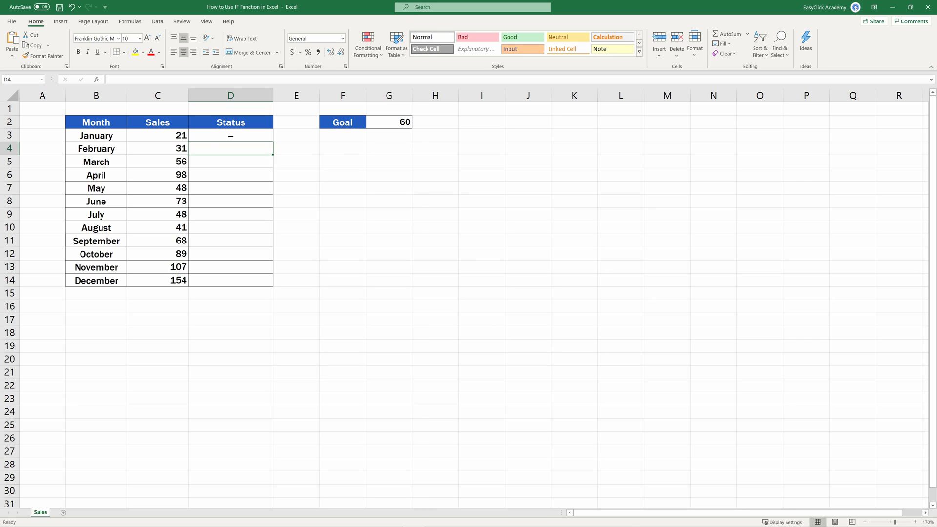
pyautogui.hotkey('ctrl', 'z')
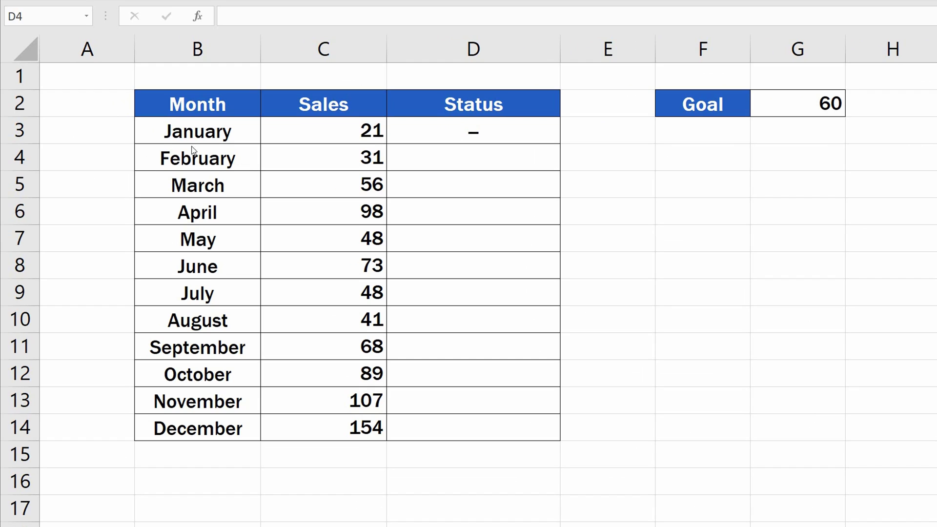
# Fill D3's Status formula down through D14.
pyautogui.click(542, 129)
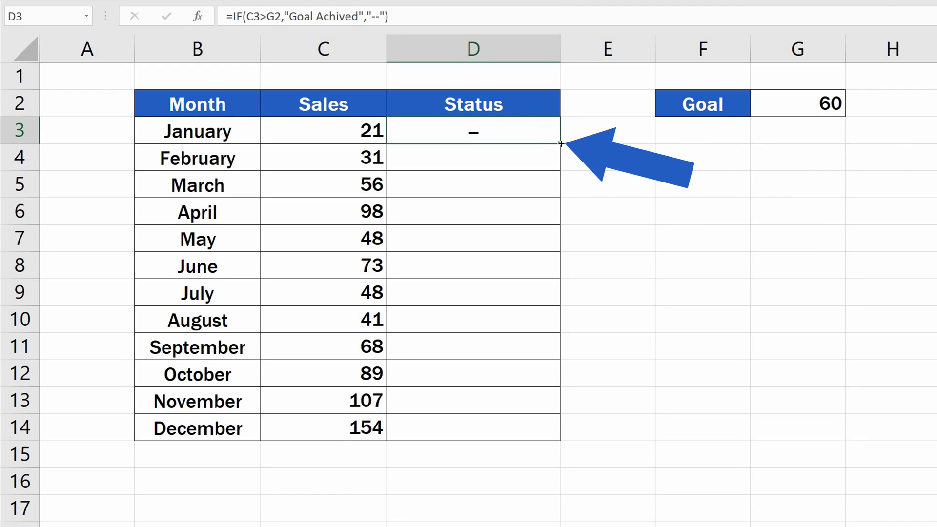
pyautogui.moveTo(561, 143); pyautogui.dragTo(569, 437)
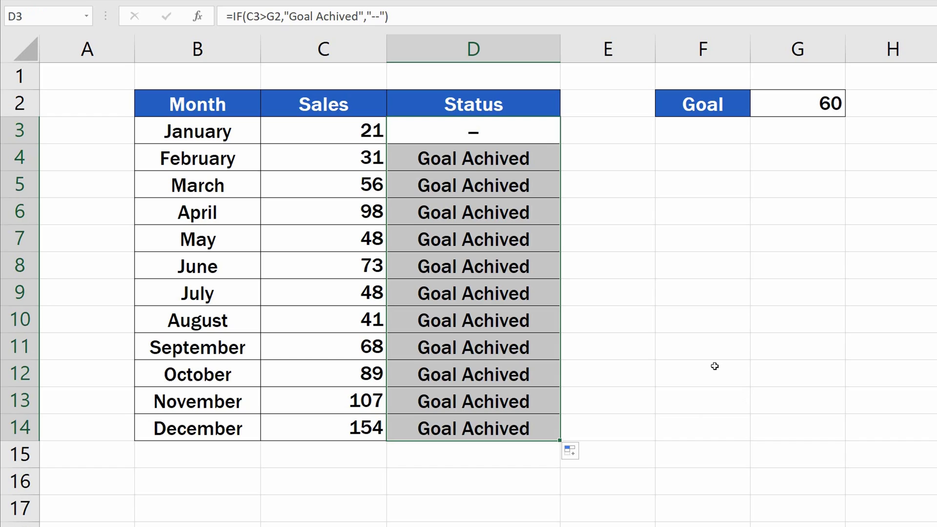
pyautogui.click(713, 366)
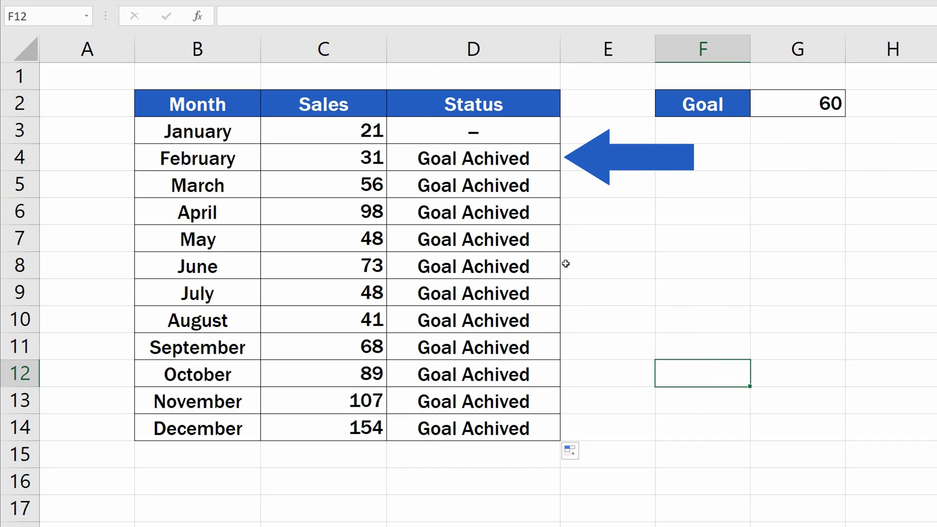
pyautogui.click(496, 160)
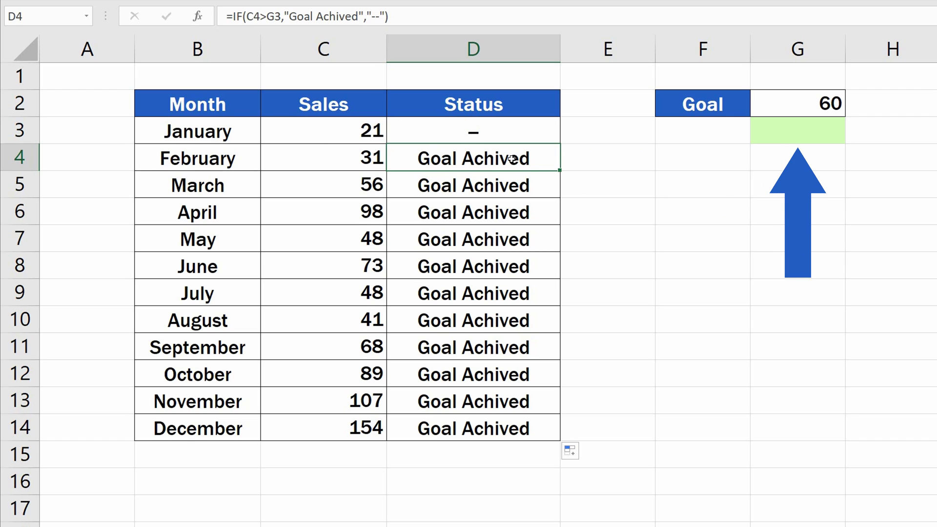
pyautogui.press('Down')
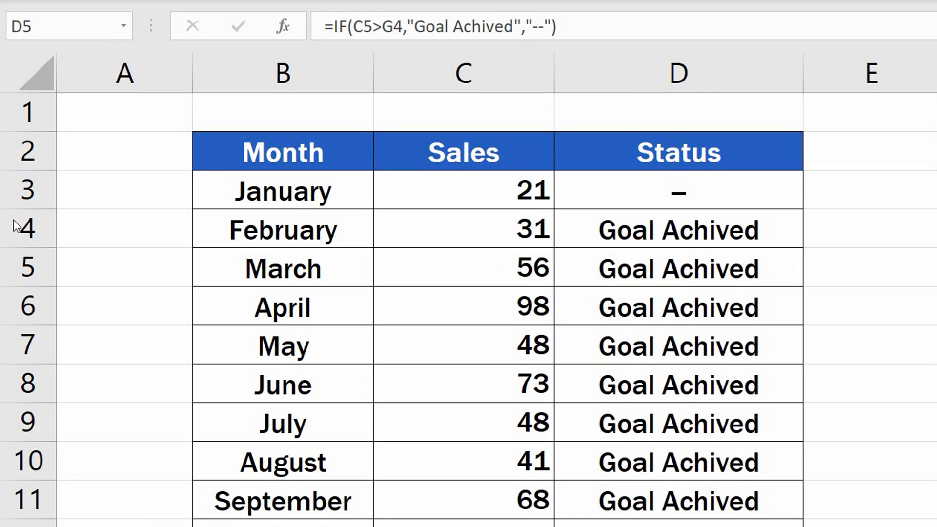
pyautogui.click(724, 191)
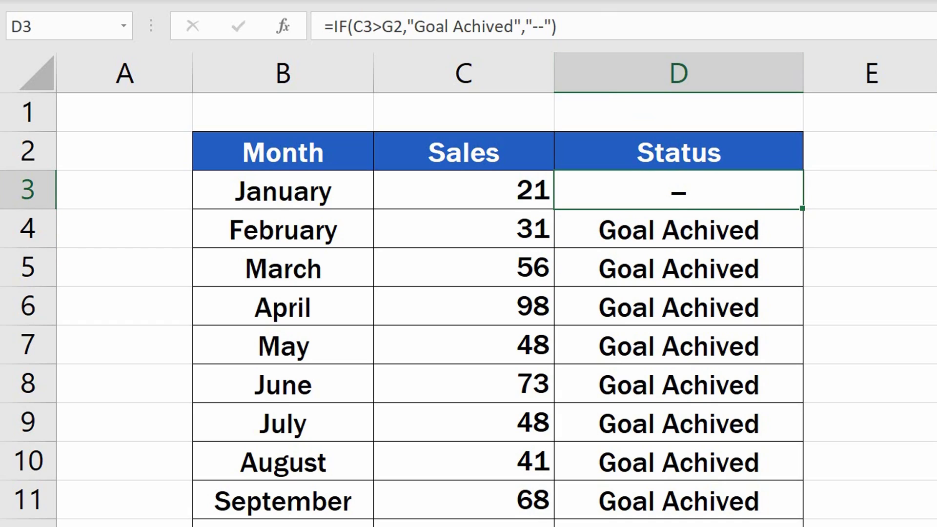
# Change G2 in D3's formula to the absolute reference $G$2.
pyautogui.click(394, 24)
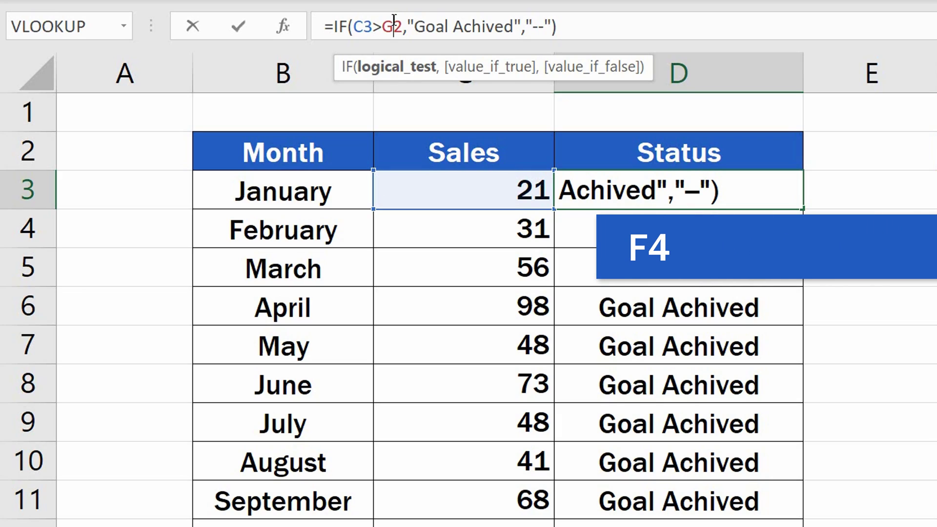
pyautogui.press('F4')
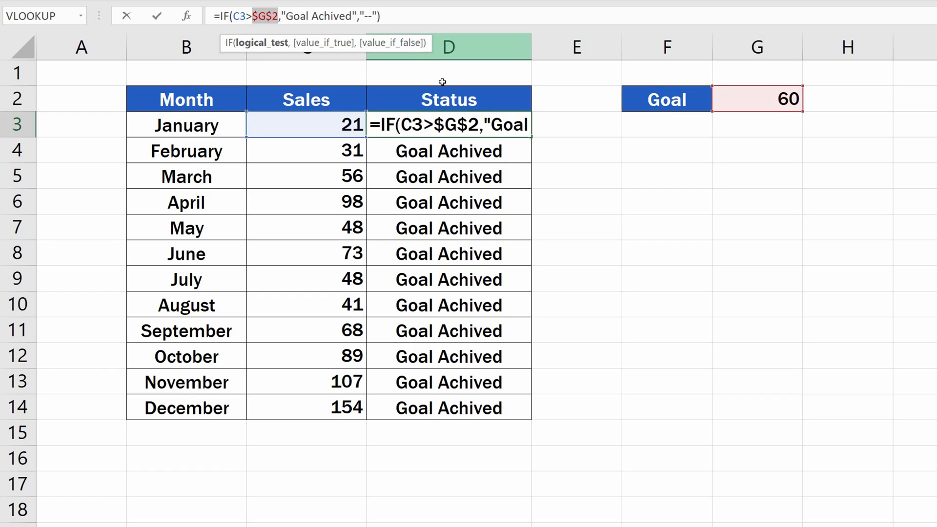
pyautogui.press('Return')
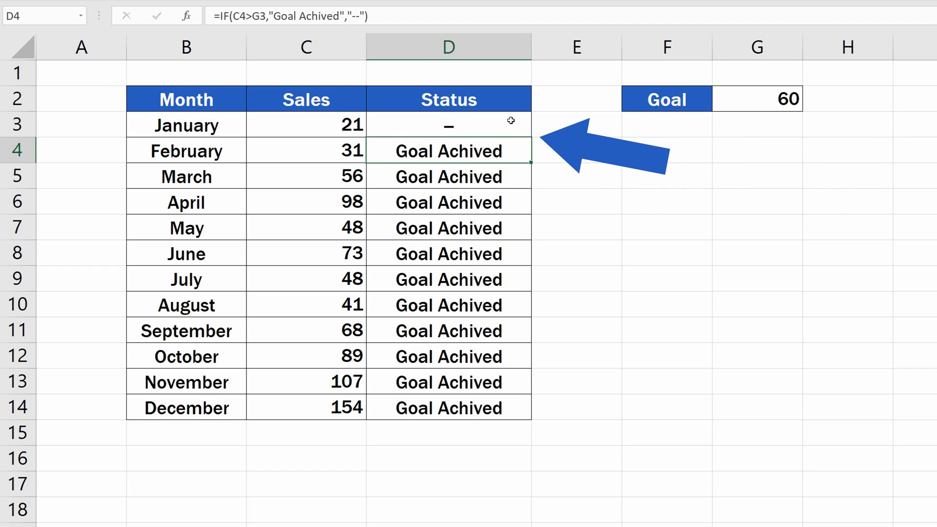
# Refill the corrected D3 formula down to December's row, D14.
pyautogui.click(529, 133)
pyautogui.moveTo(531, 136); pyautogui.dragTo(534, 412)
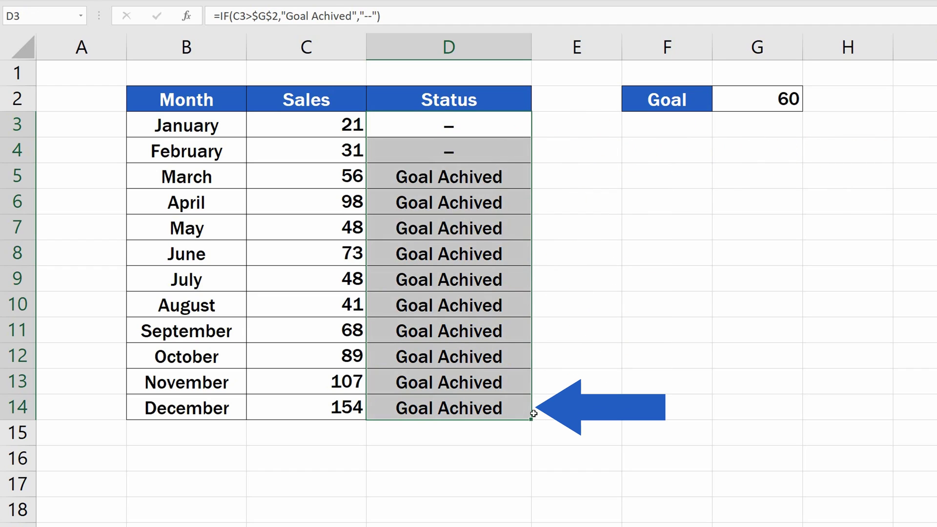
pyautogui.click(617, 358)
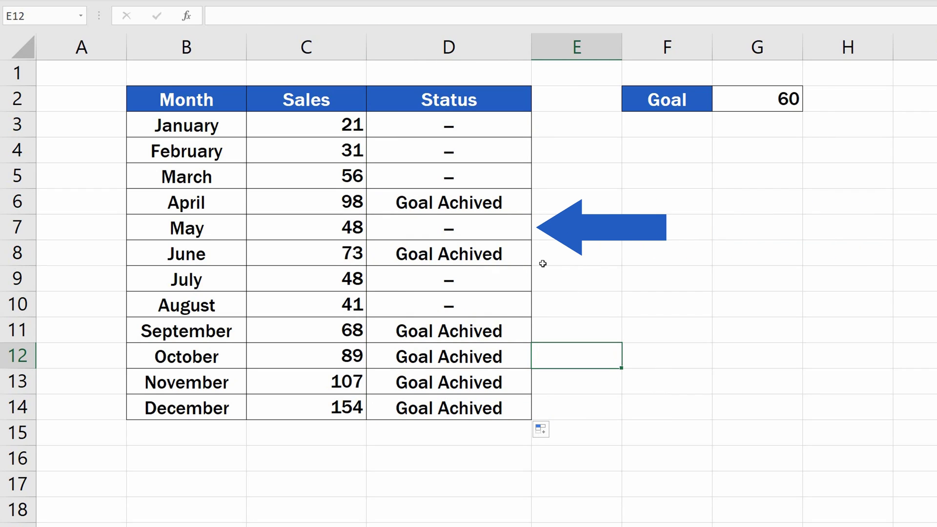
# Inspect the May, August and October Status formulas for the $G$2 reference.
pyautogui.click(512, 235)
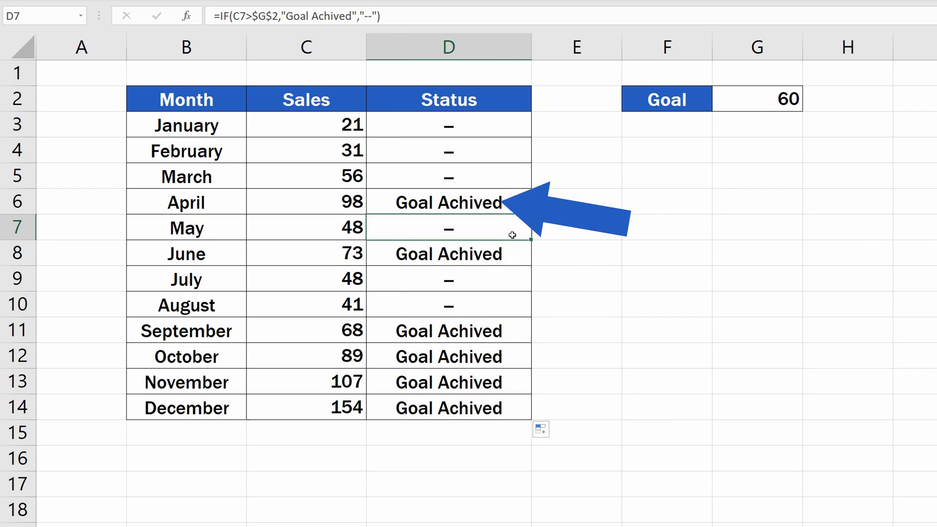
pyautogui.click(507, 304)
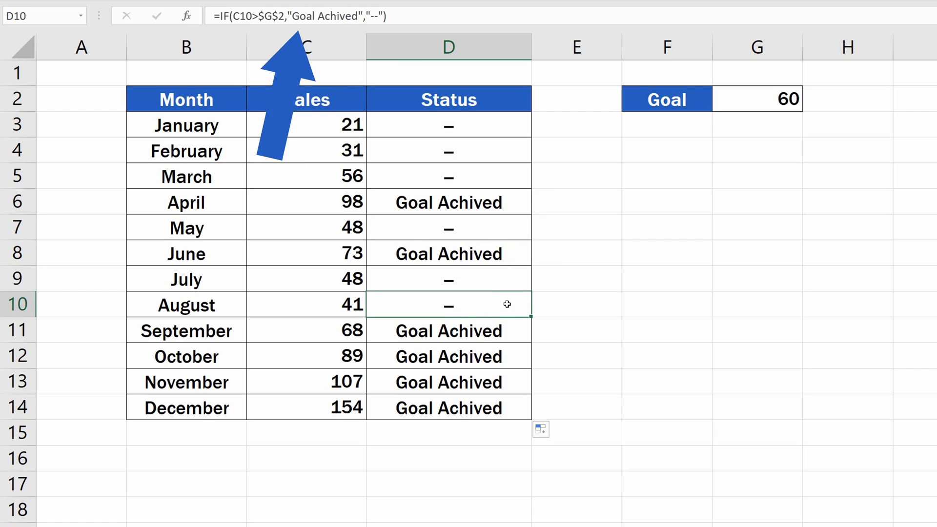
pyautogui.click(503, 353)
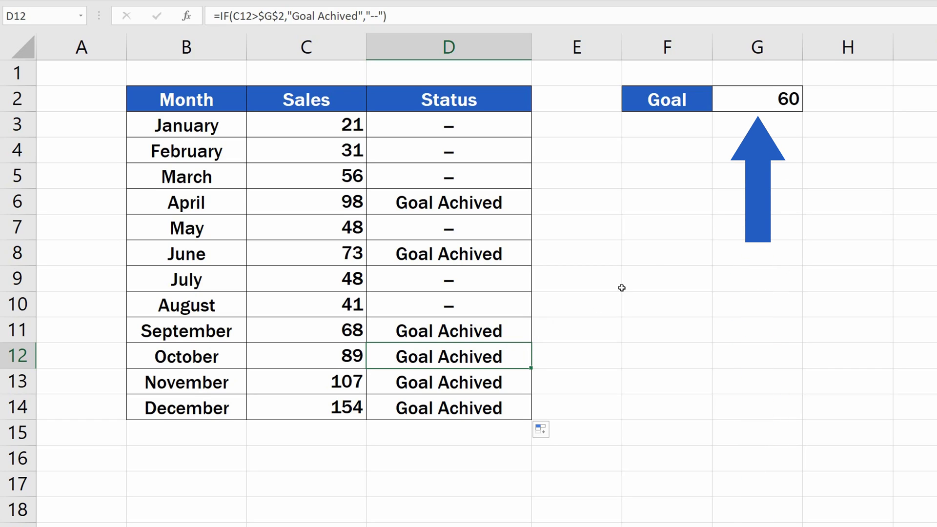
# Set the Goal in G2 to 35, then 28, then finally 75.
pyautogui.click(757, 100)
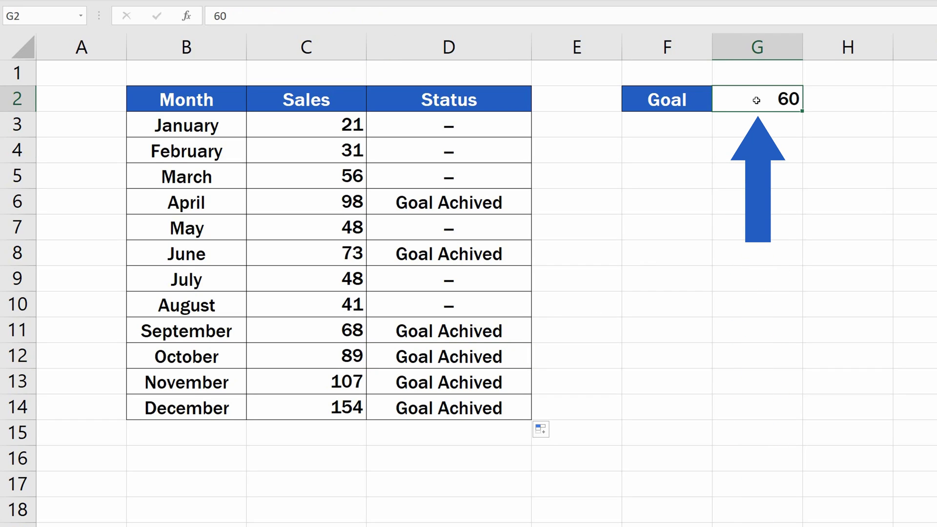
pyautogui.write('35')
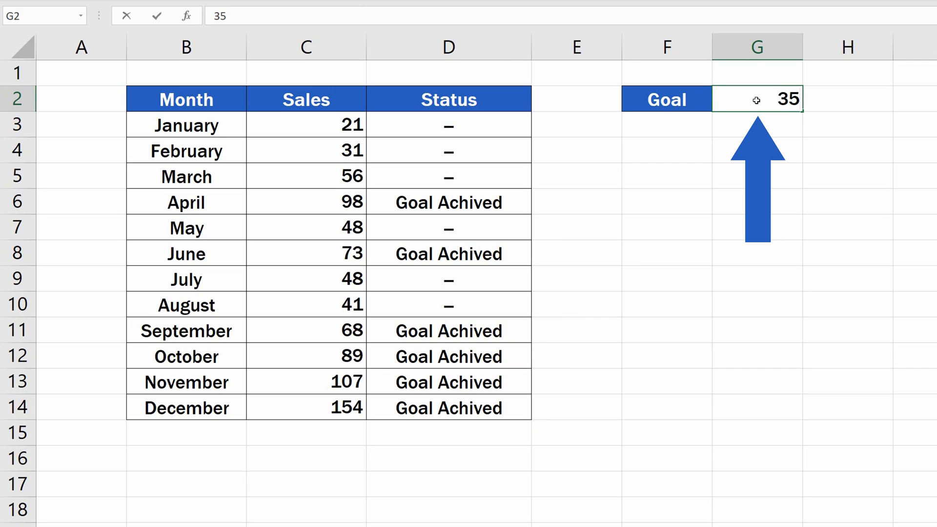
pyautogui.press('Return')
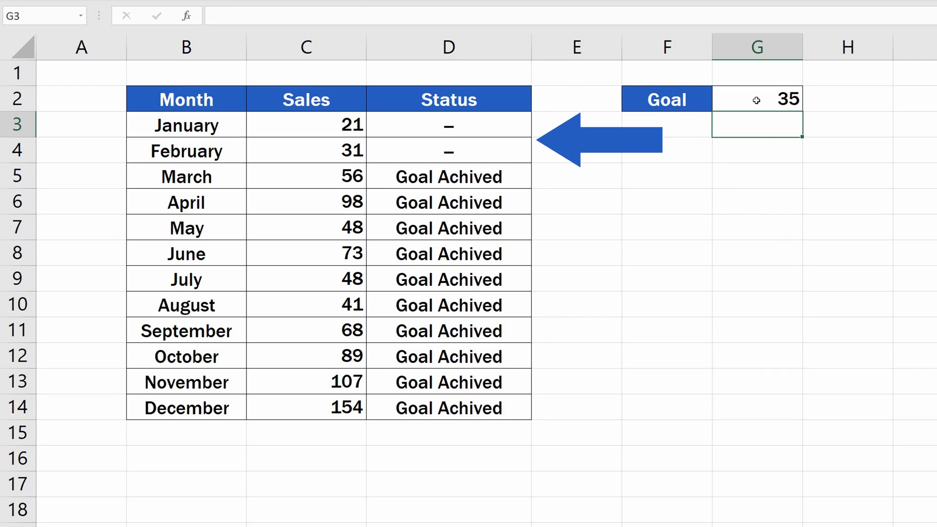
pyautogui.click(754, 101)
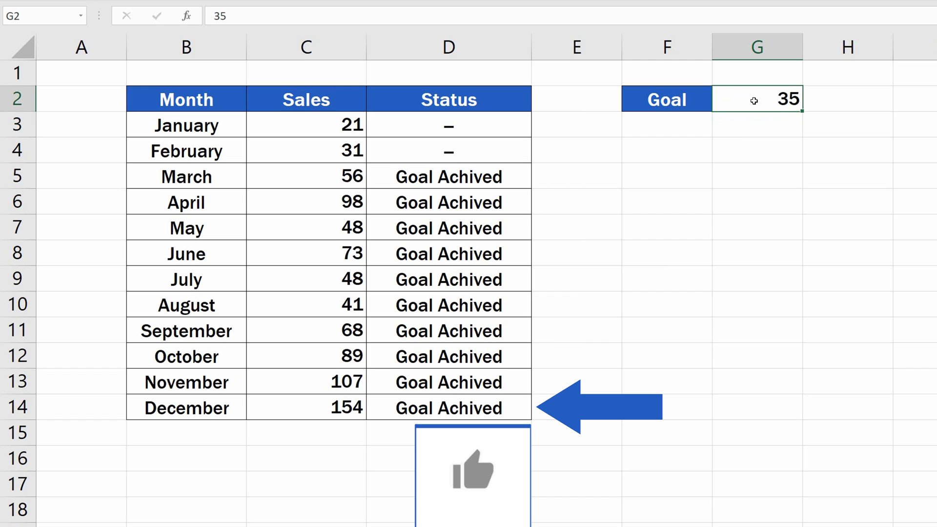
pyautogui.write('28')
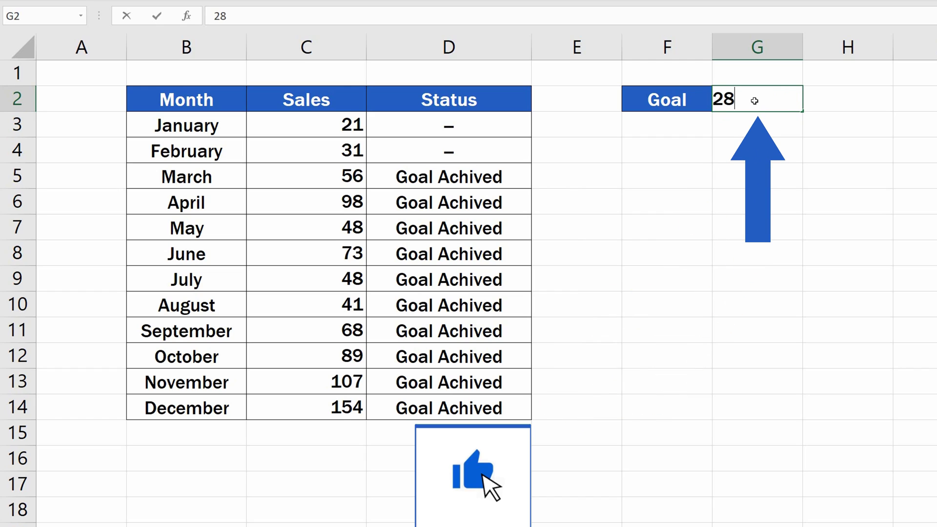
pyautogui.press('Return')
pyautogui.click(754, 101)
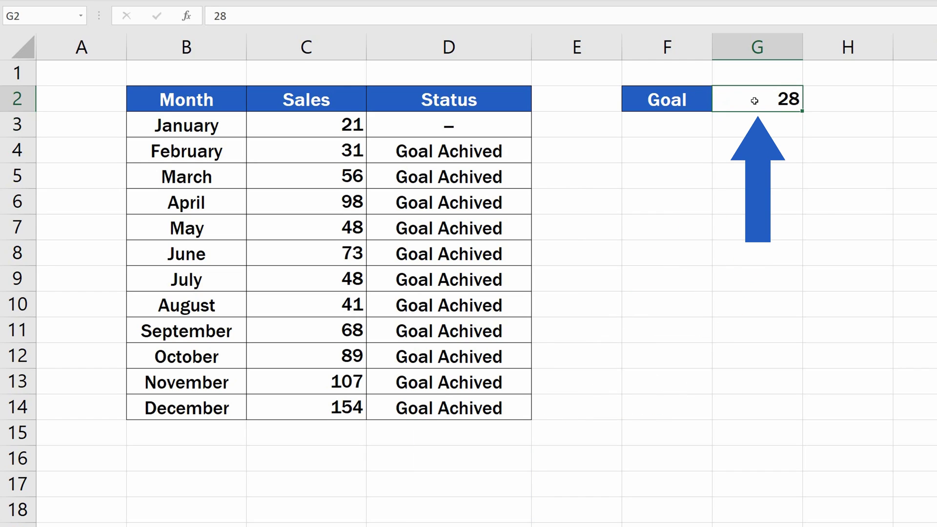
pyautogui.write('75')
pyautogui.press('Return')
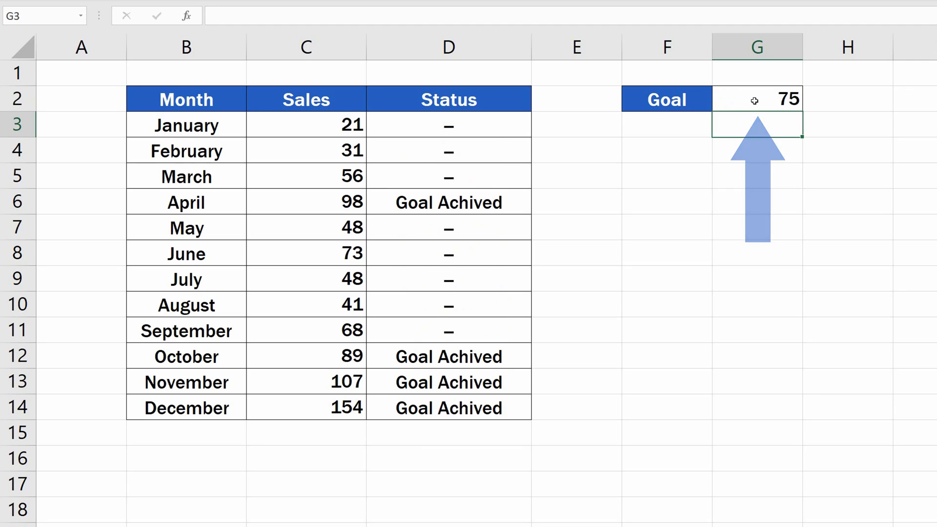